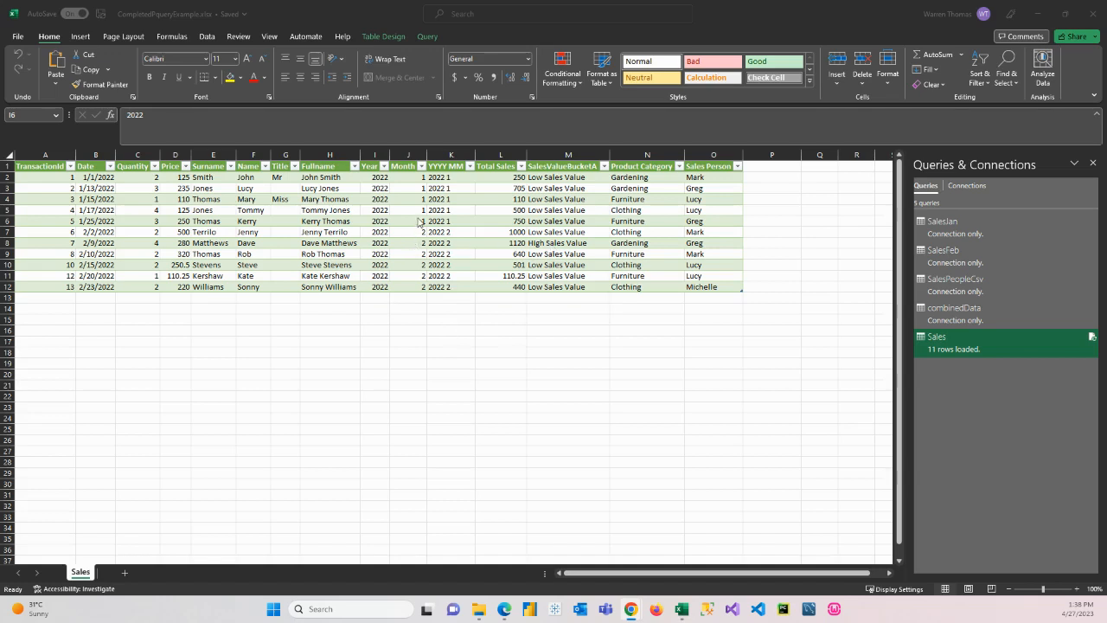
Try switching the Sales table's banded rows off and its total row on, restoring both options
click(393, 215)
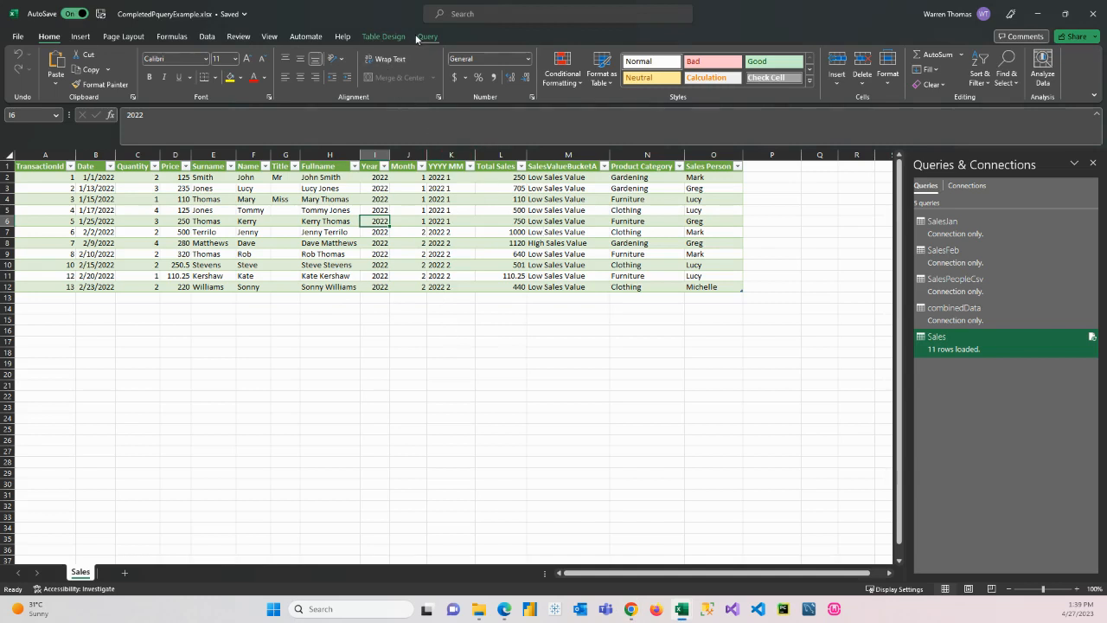
click(382, 36)
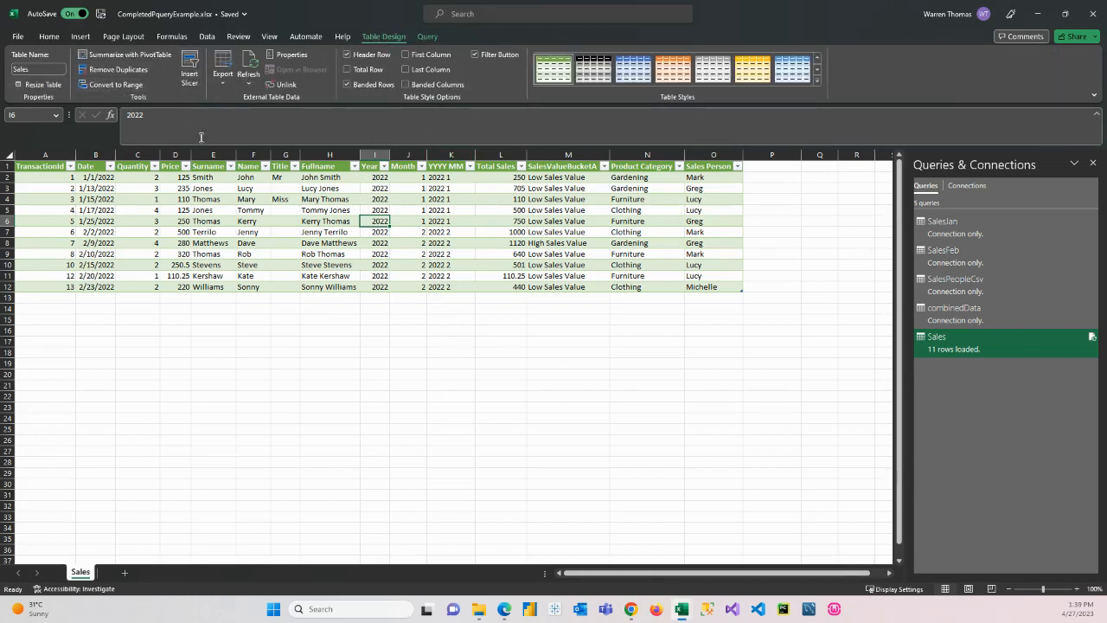
click(349, 84)
click(350, 85)
click(350, 72)
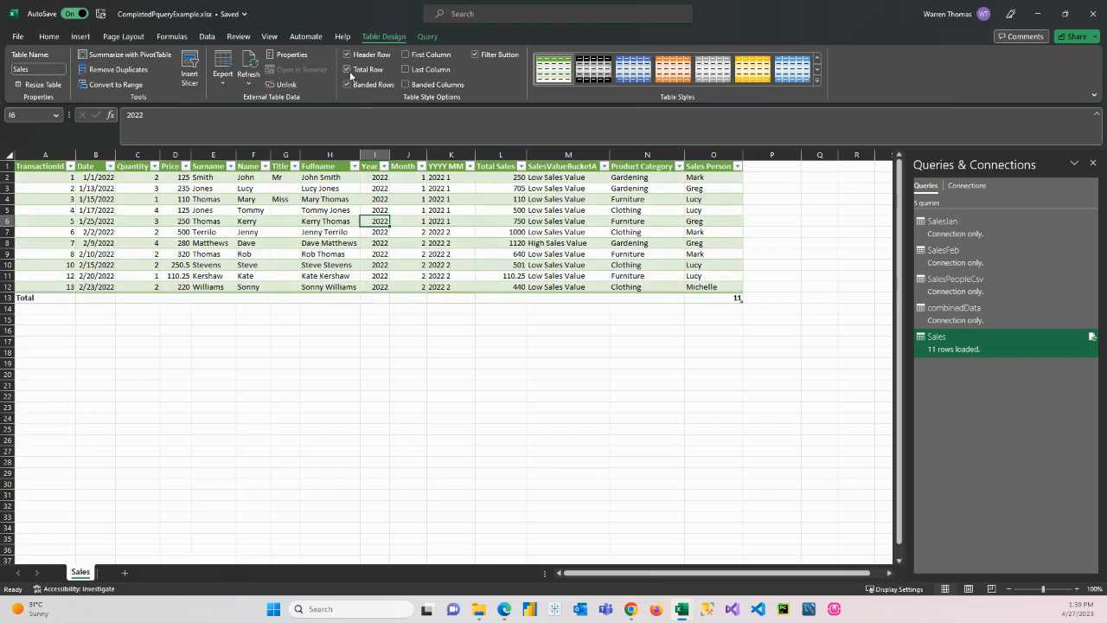
click(348, 70)
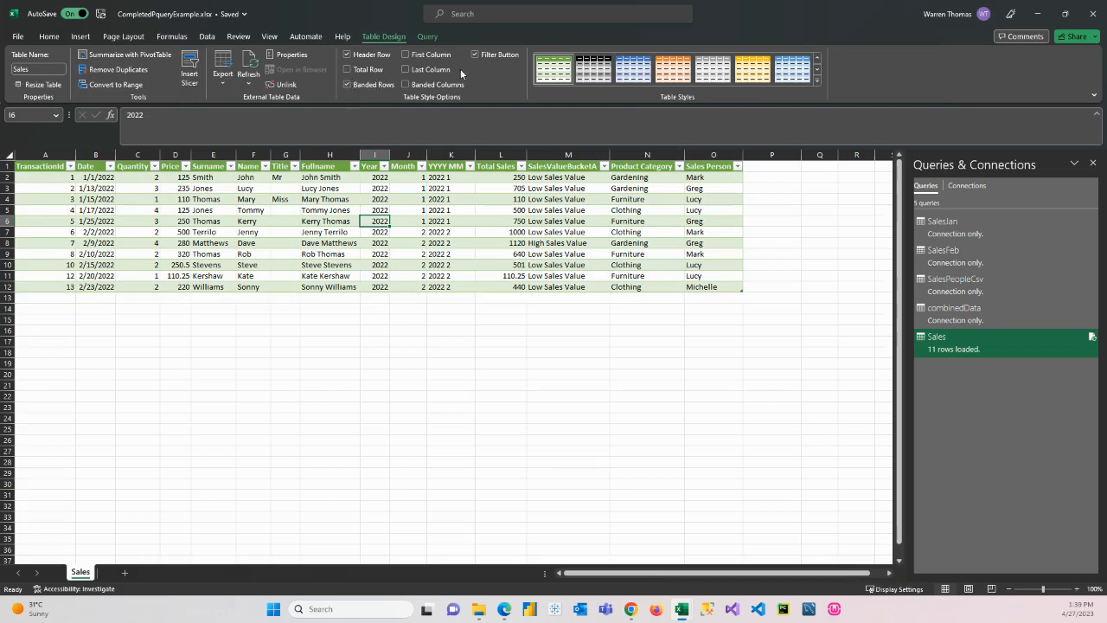
Try black, orange and grey table styles on the Sales table and return to the green style
click(593, 69)
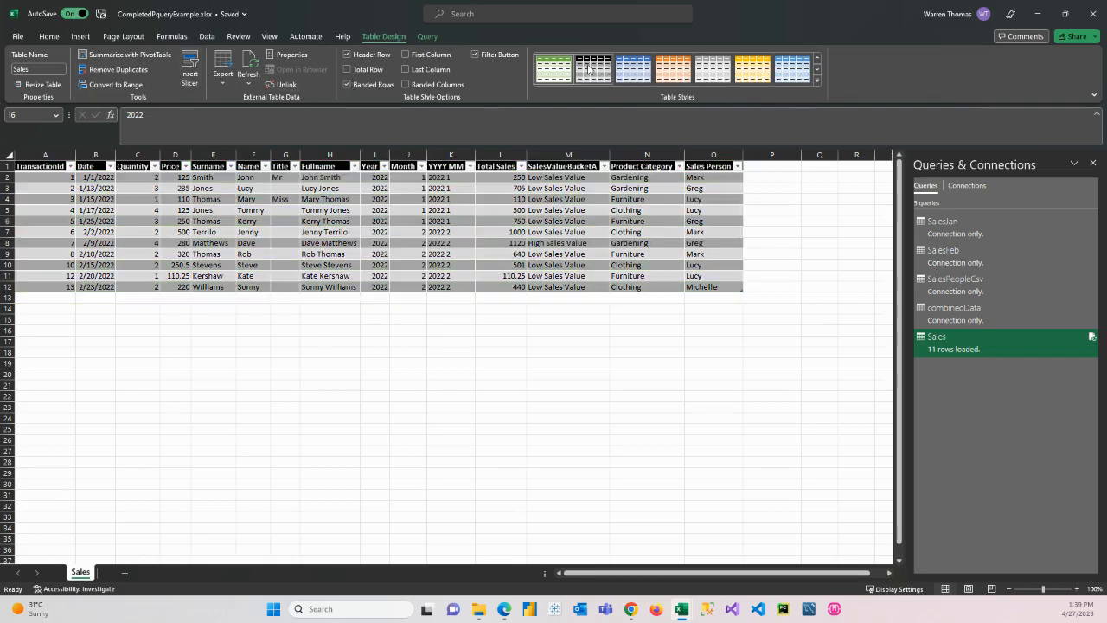
click(678, 73)
click(716, 75)
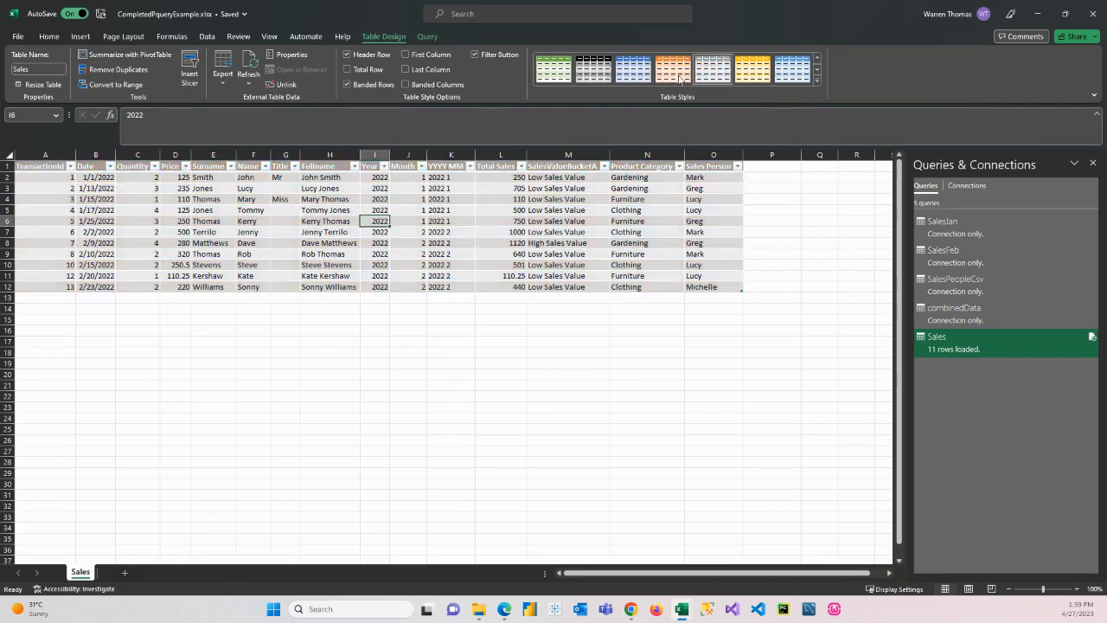
click(559, 74)
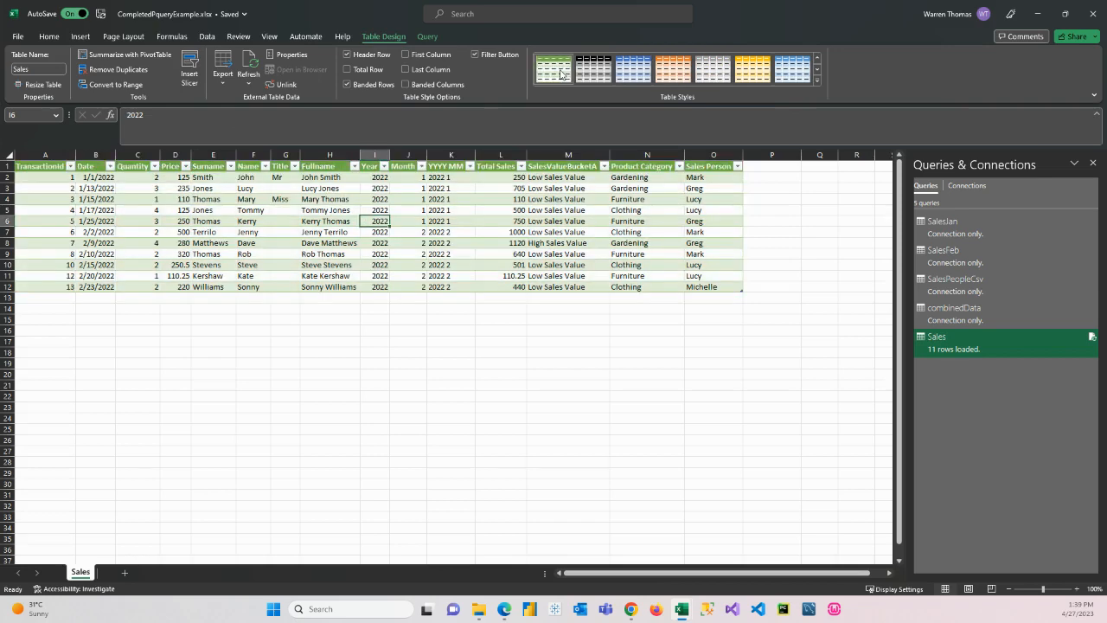
Open the Sales query in the Power Query Editor and create a new query that references it
click(426, 37)
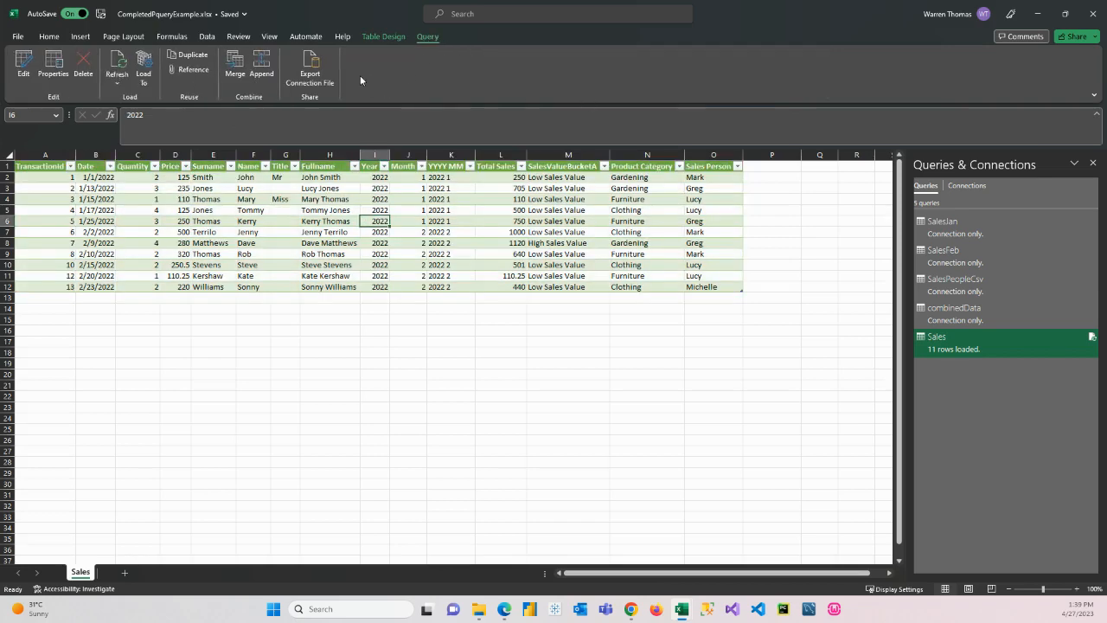
click(25, 65)
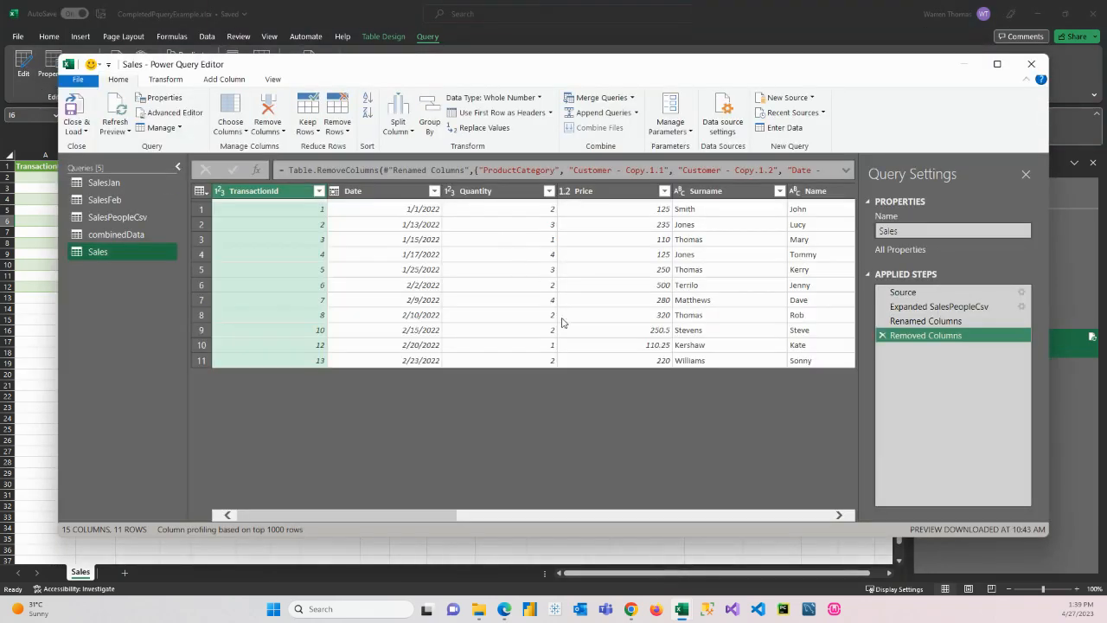
right_click(104, 253)
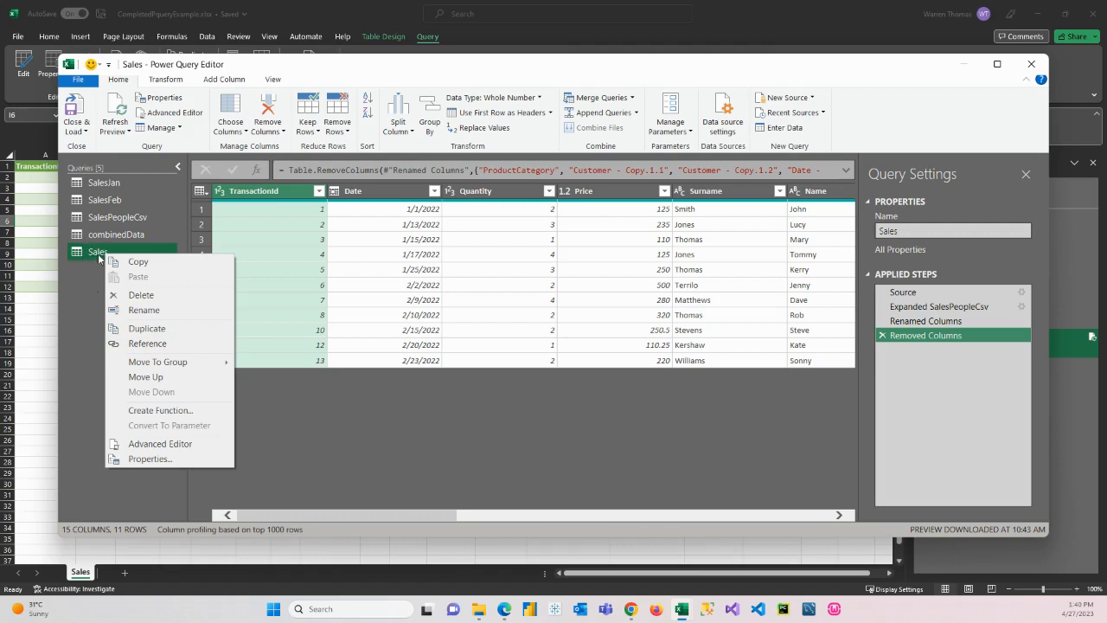
click(143, 345)
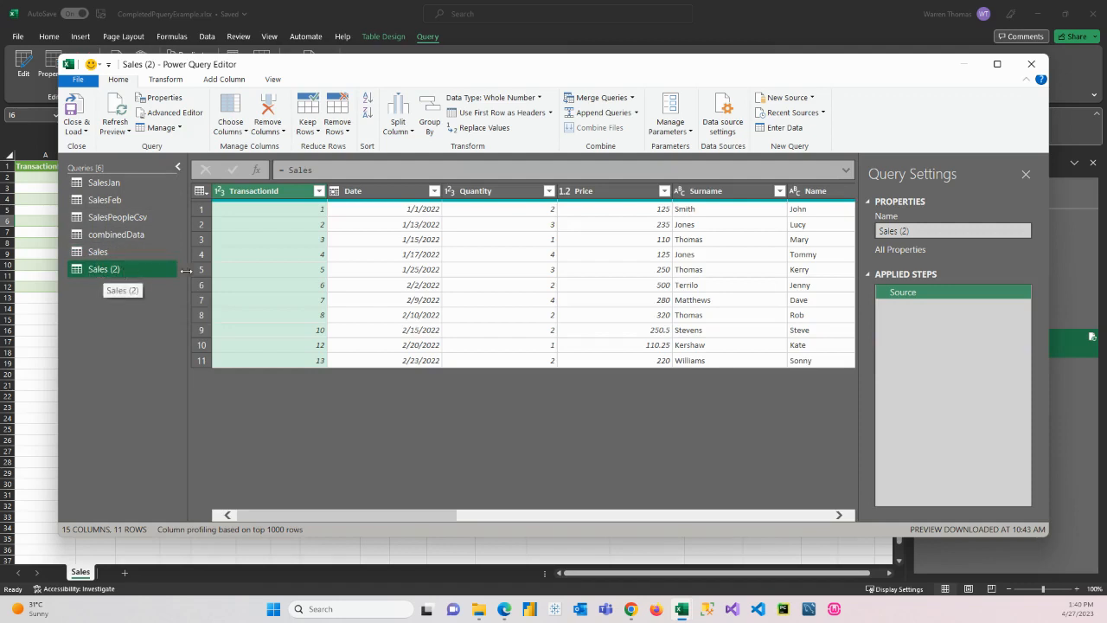
Rename the new referenced query to "Sales Summary YYYYMM by ProdCat"
click(902, 231)
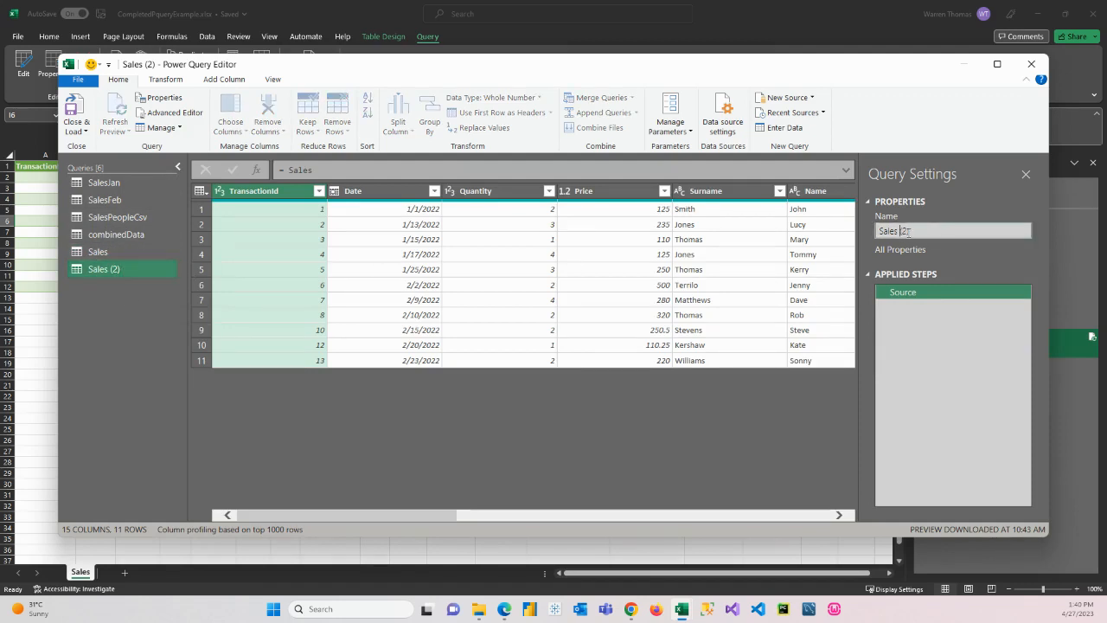
text(Summary YYYYMM by ProdCat)
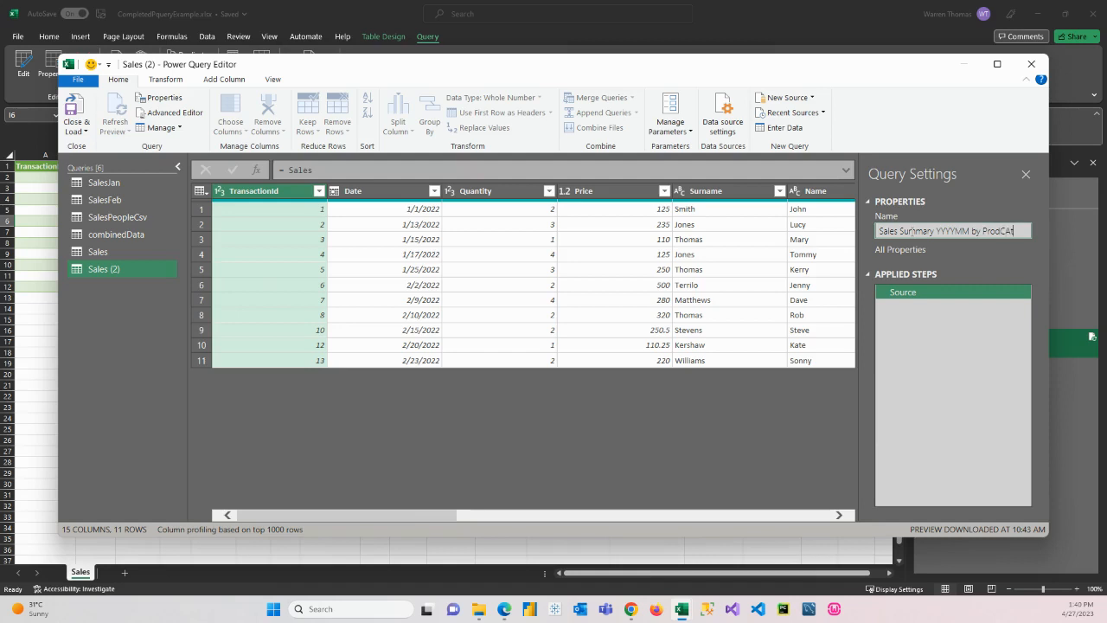
key(Return)
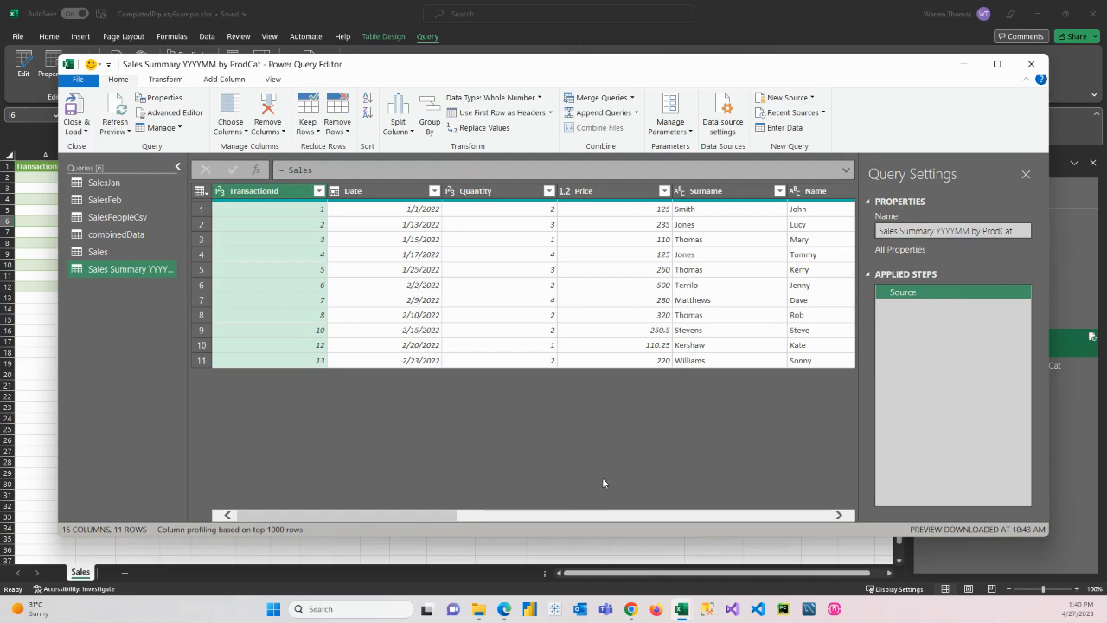
Keep only the Product Category, Total Sales and YYYY MM columns in the summary query, removing all others
drag(440, 515, 838, 542)
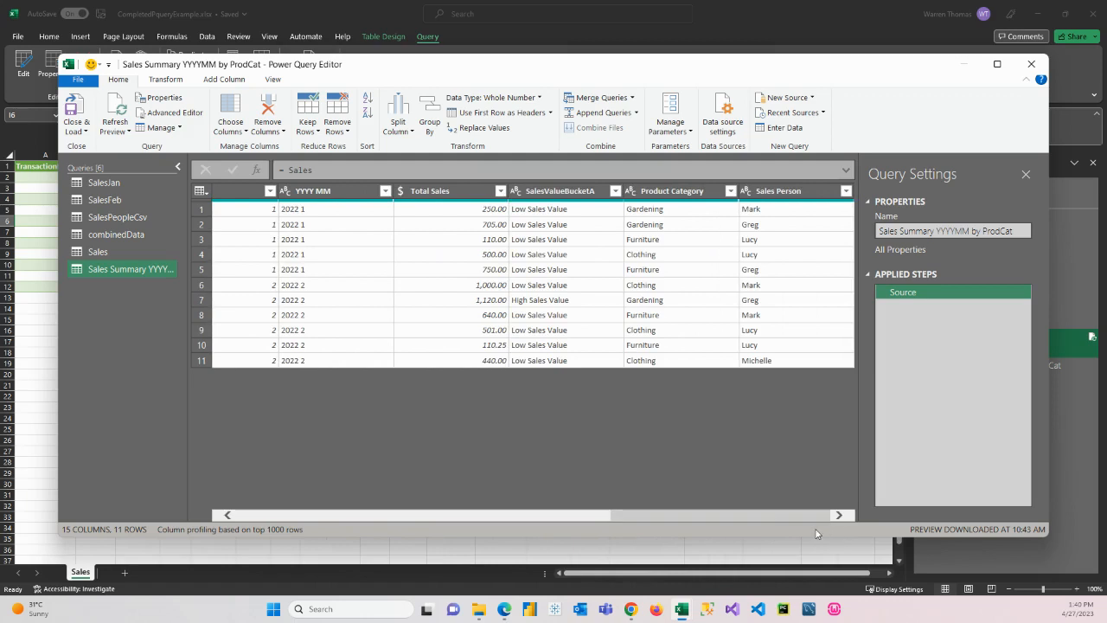
click(672, 194)
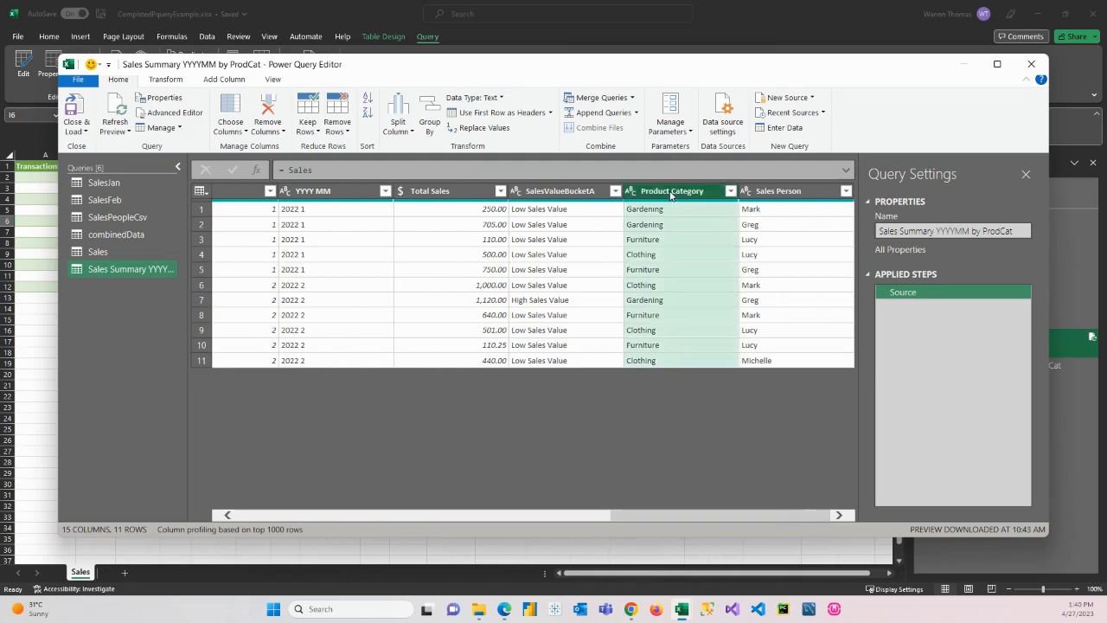
ctrl+click(441, 194)
ctrl+click(313, 193)
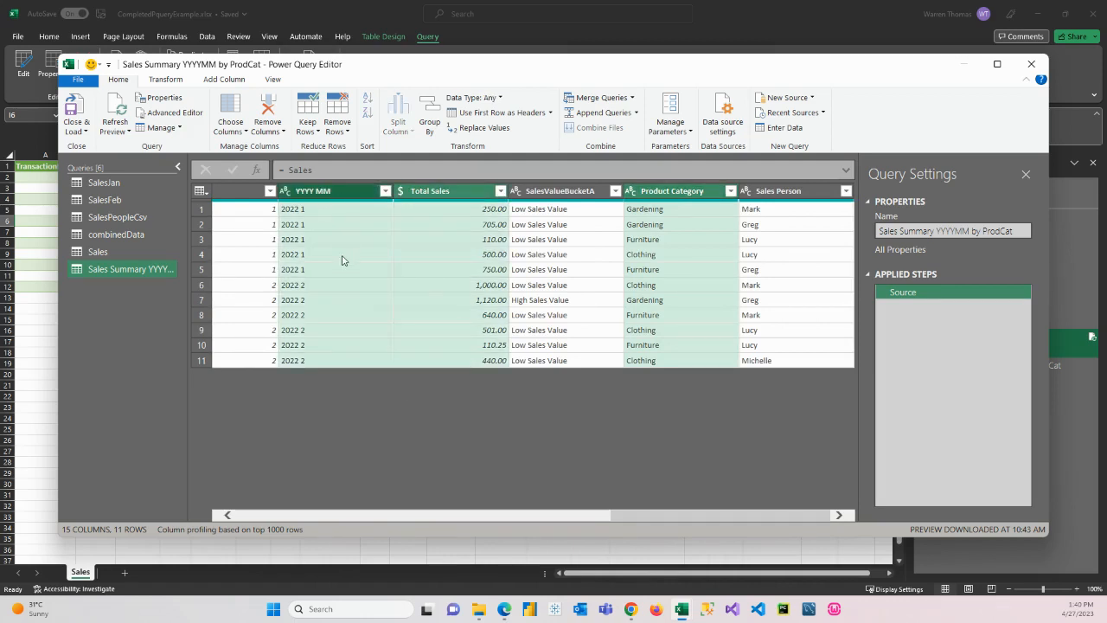
right_click(677, 196)
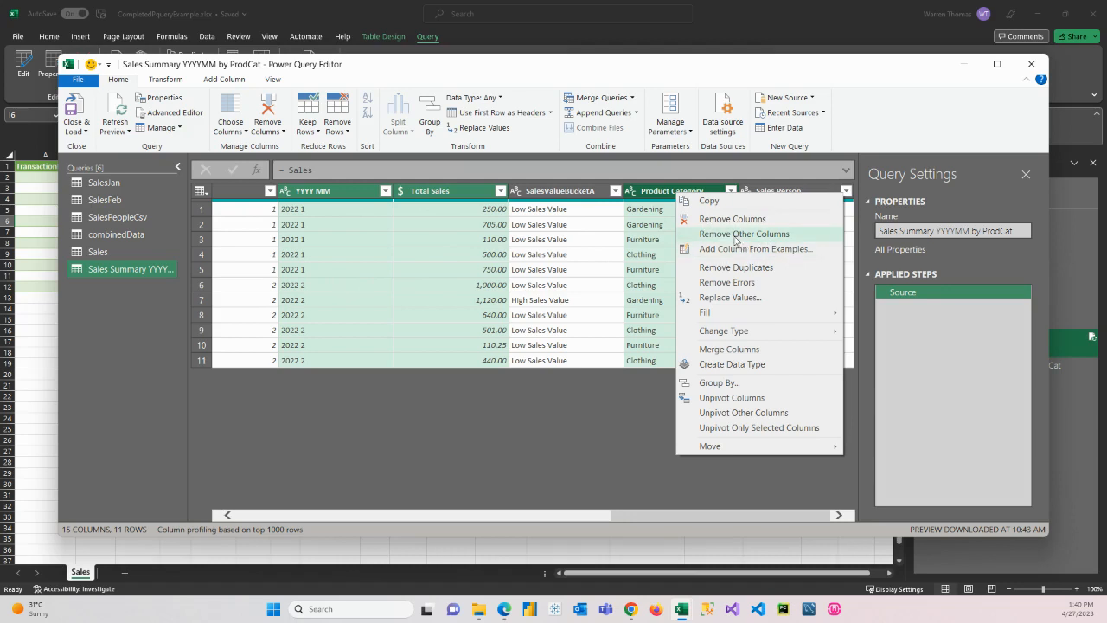
click(731, 233)
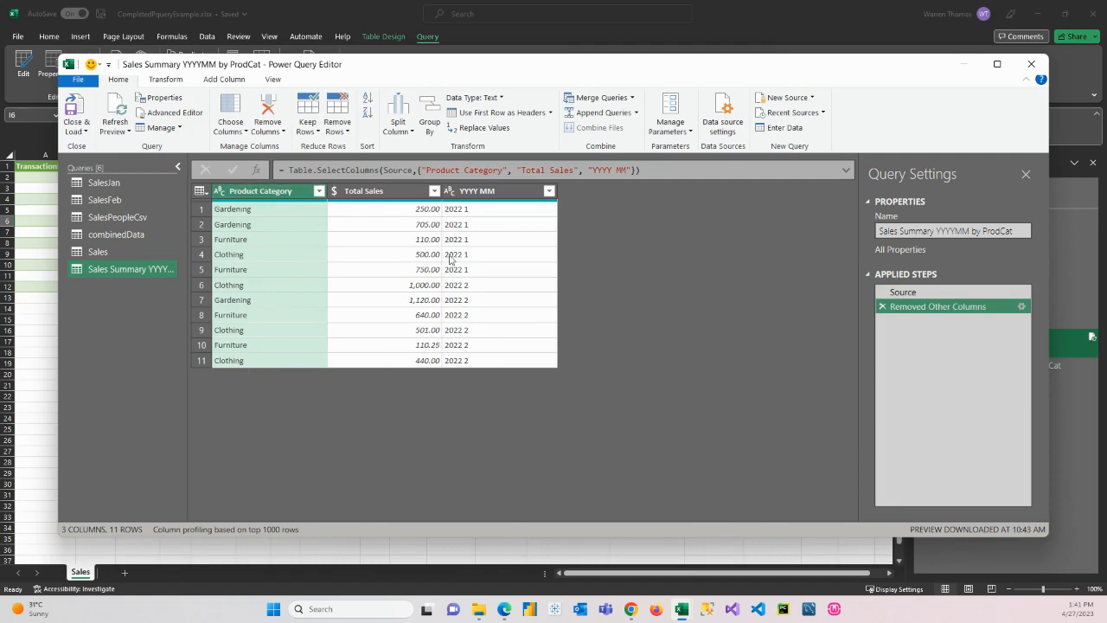
Group the rows by Product Category and YYYY MM, with a new column "Sum Sales" that sums Total Sales
ctrl+click(486, 191)
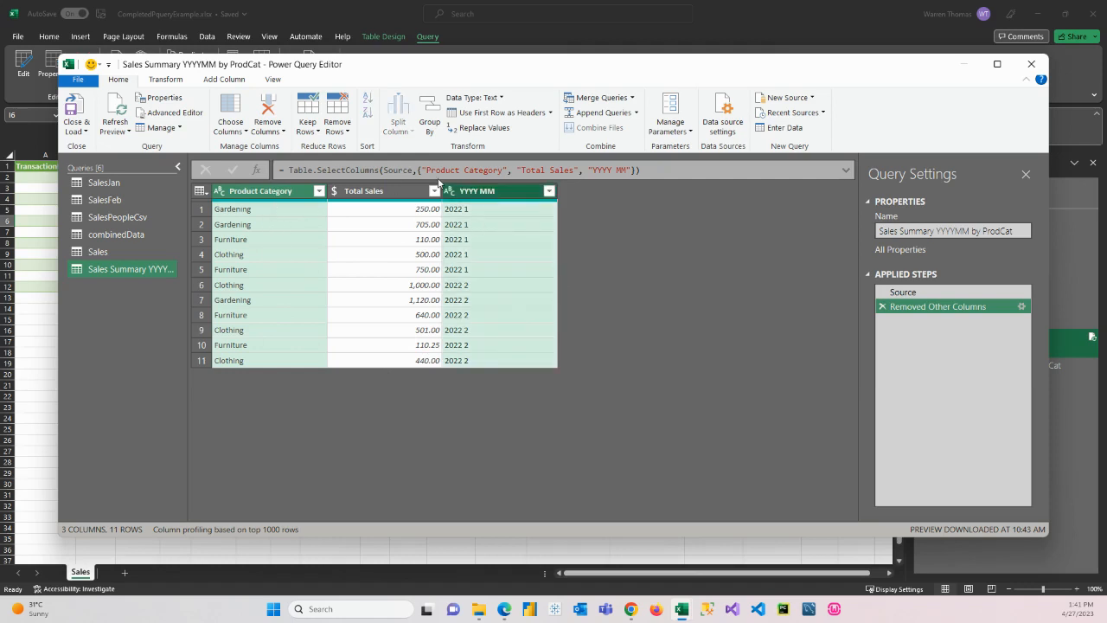
click(429, 117)
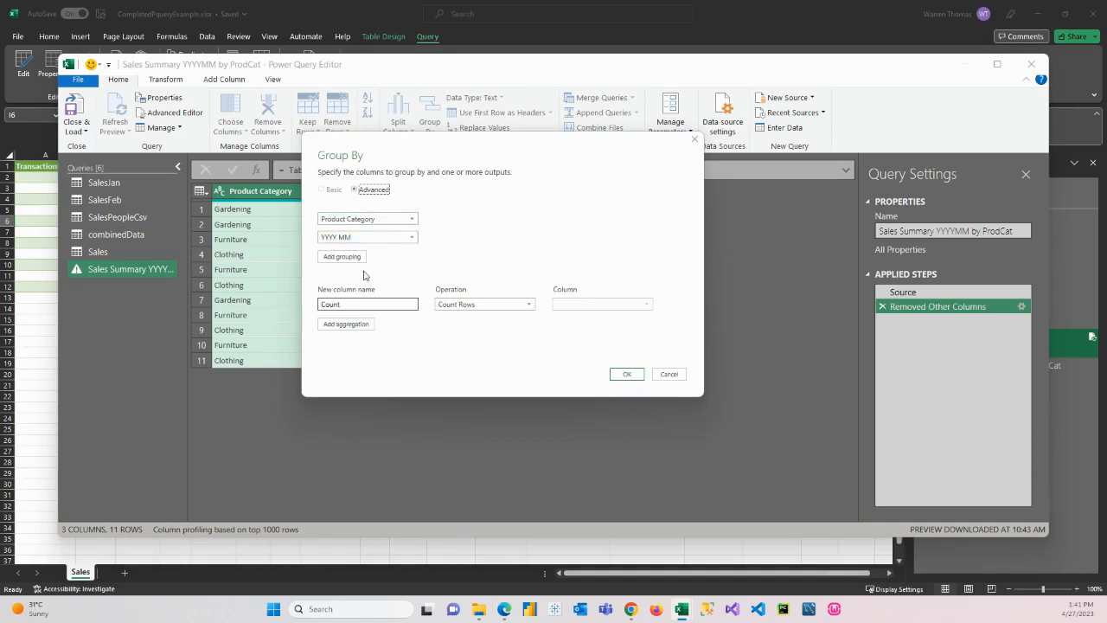
double_click(351, 304)
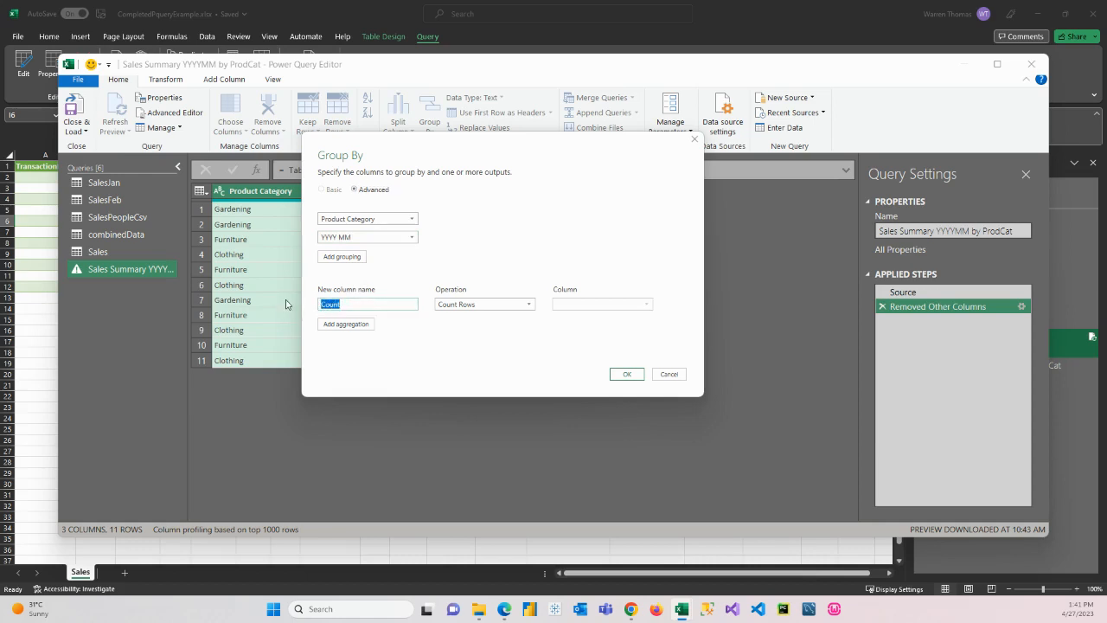
text(Sum Sales)
click(471, 305)
click(471, 317)
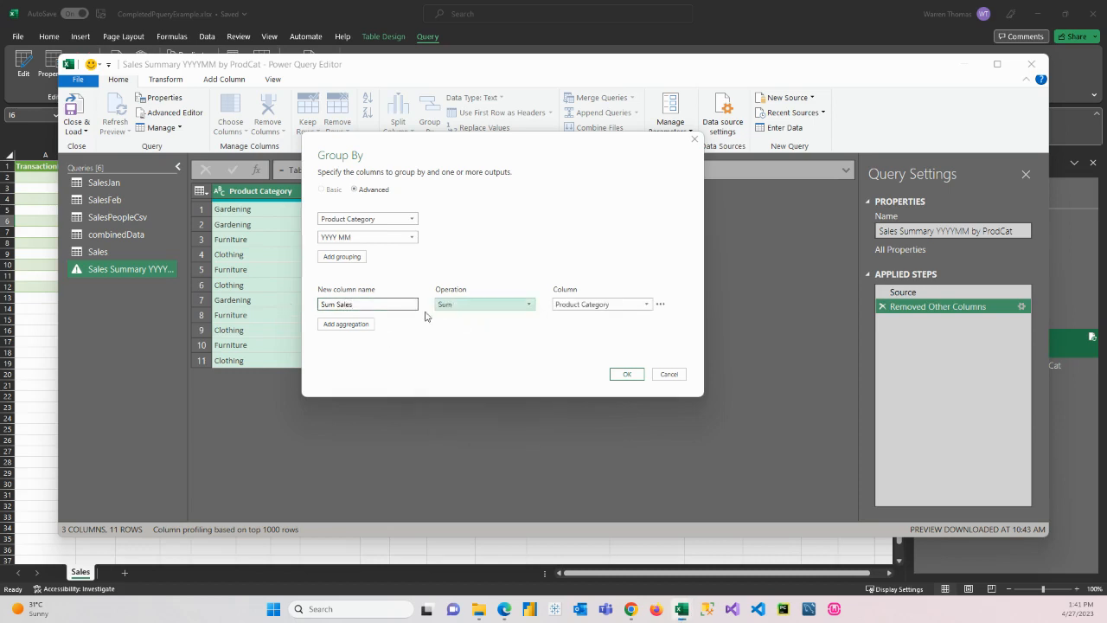
click(606, 308)
click(581, 332)
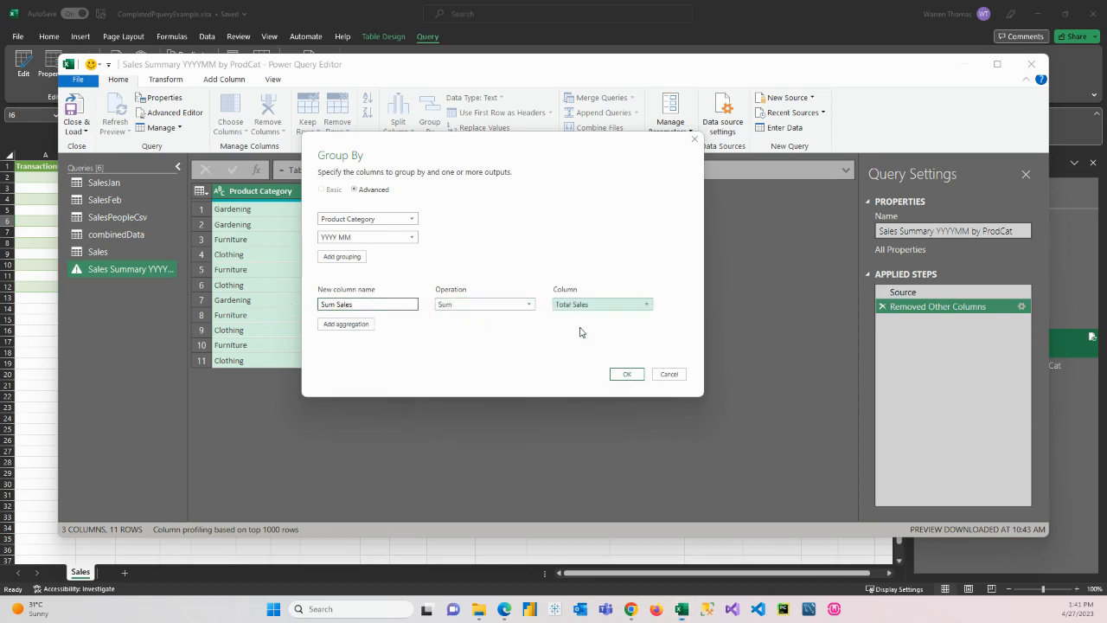
click(628, 375)
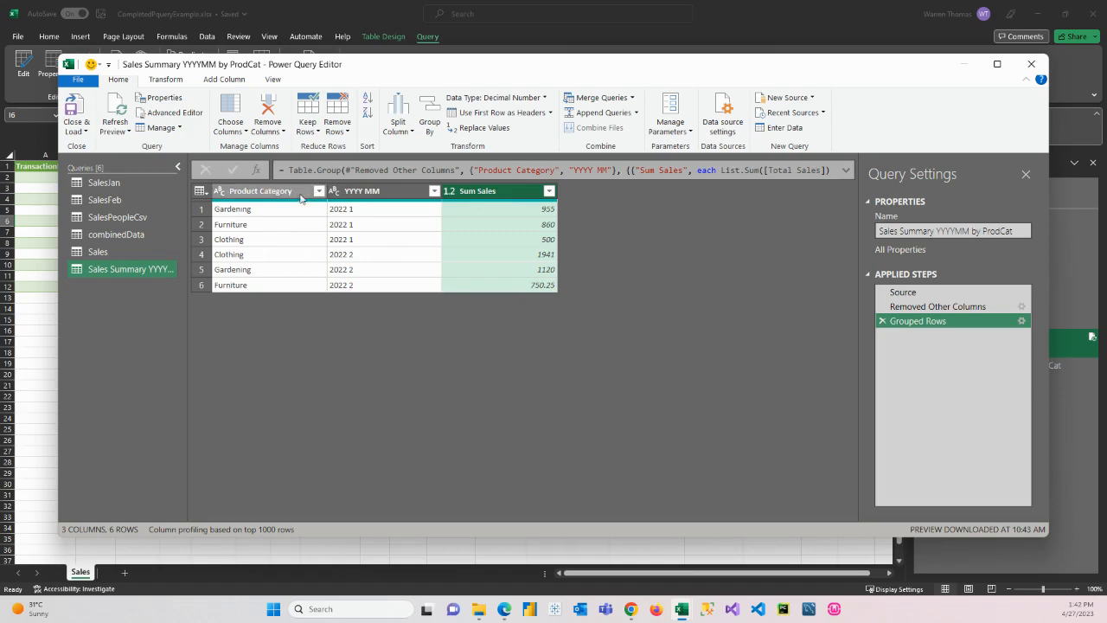
Check the SalesJan and SalesFeb source queries, and load the summary query into the workbook
right_click(399, 197)
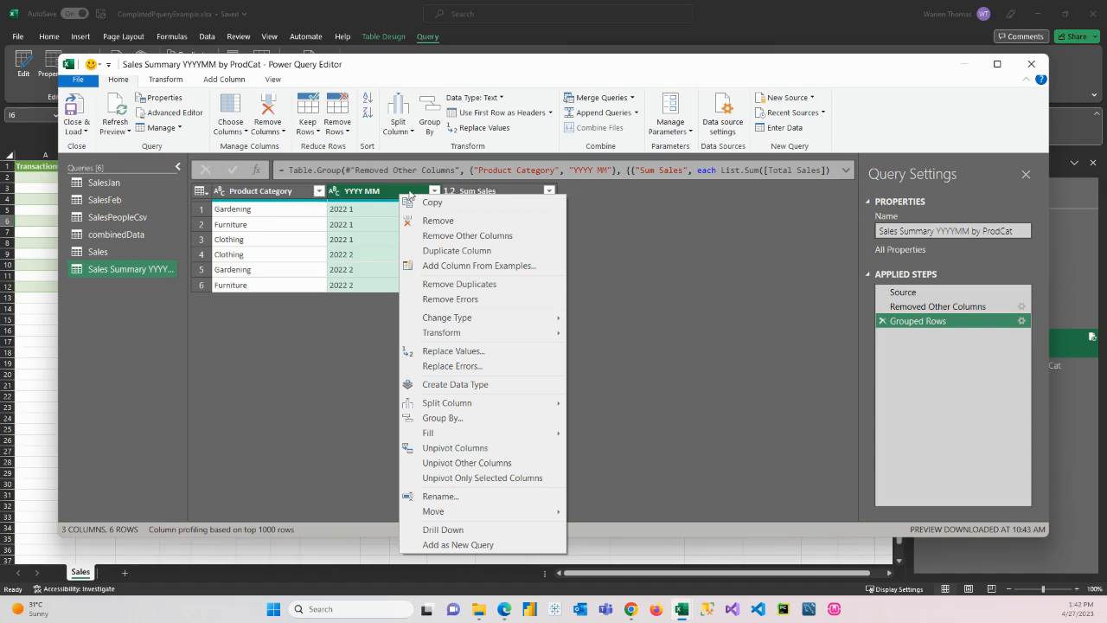
key(Escape)
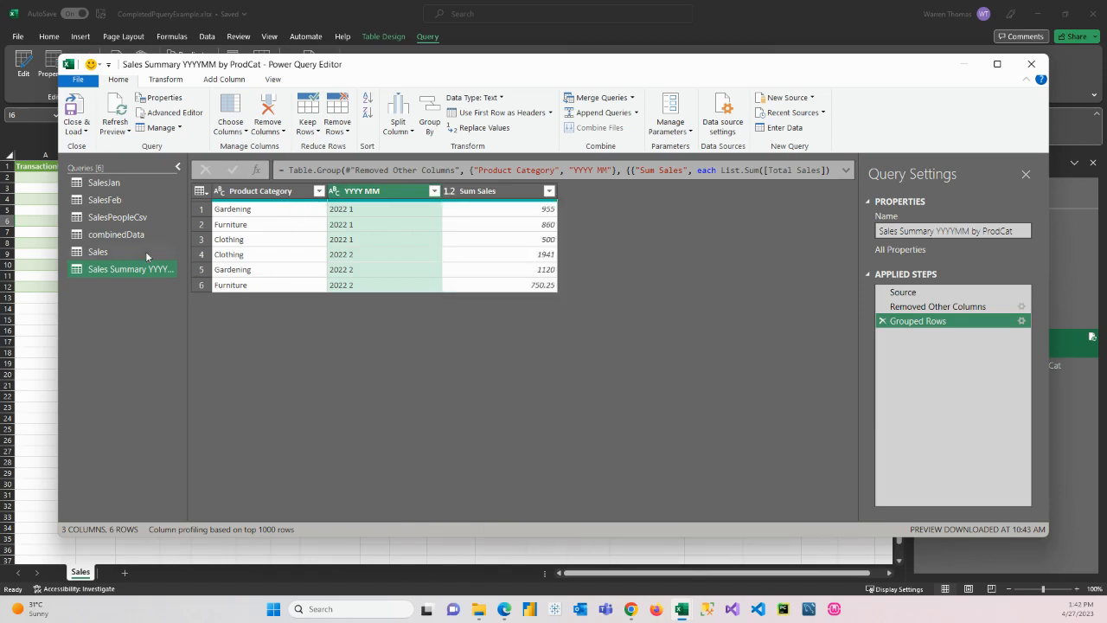
click(108, 183)
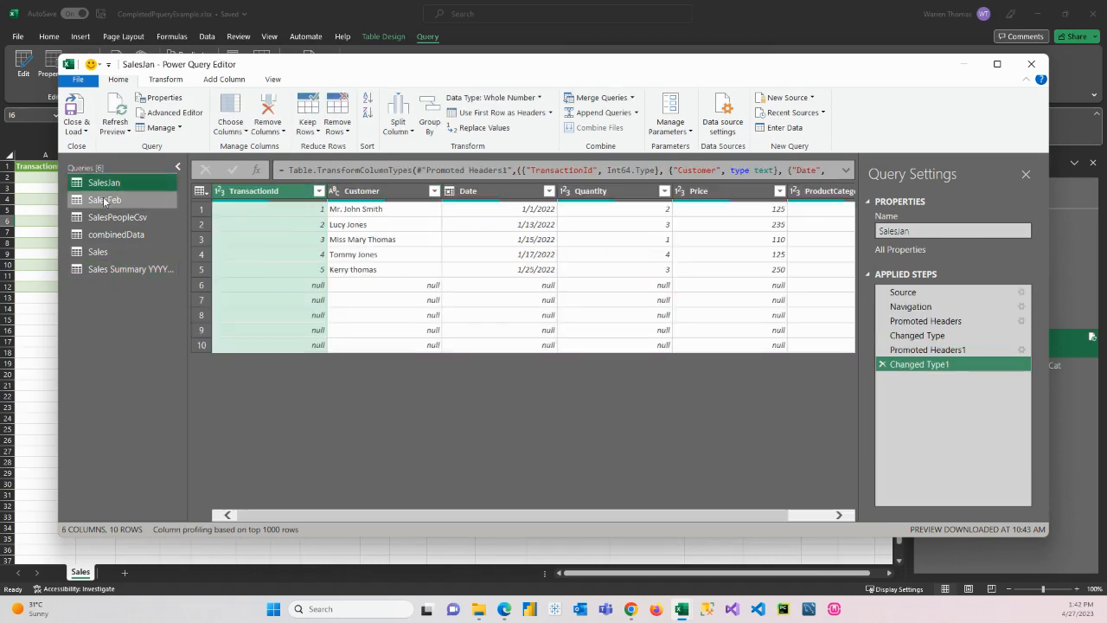
click(98, 201)
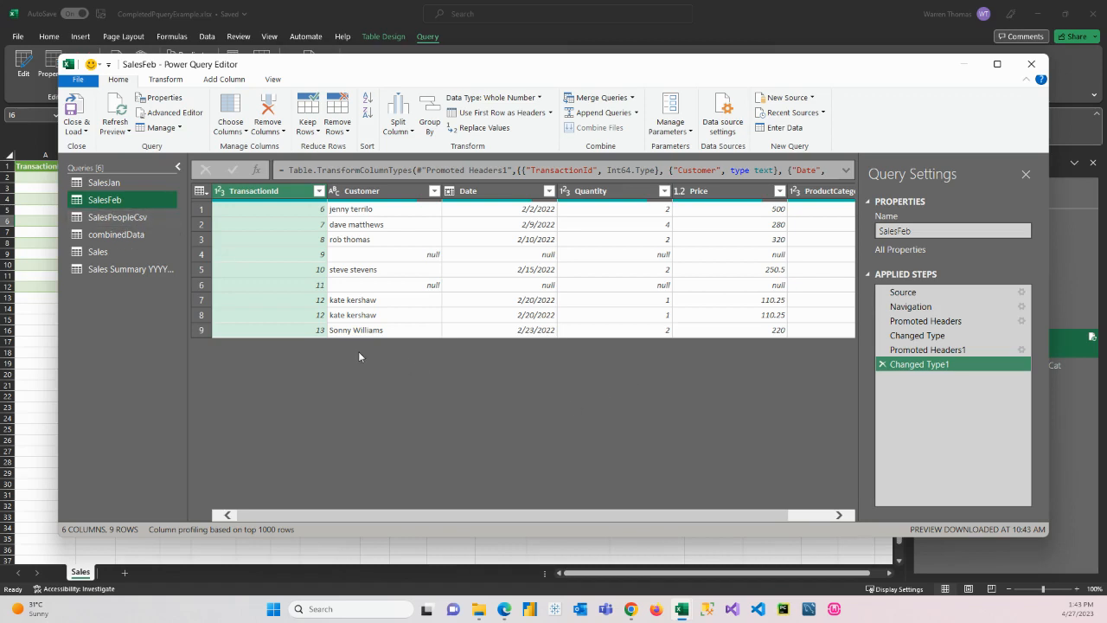
click(77, 111)
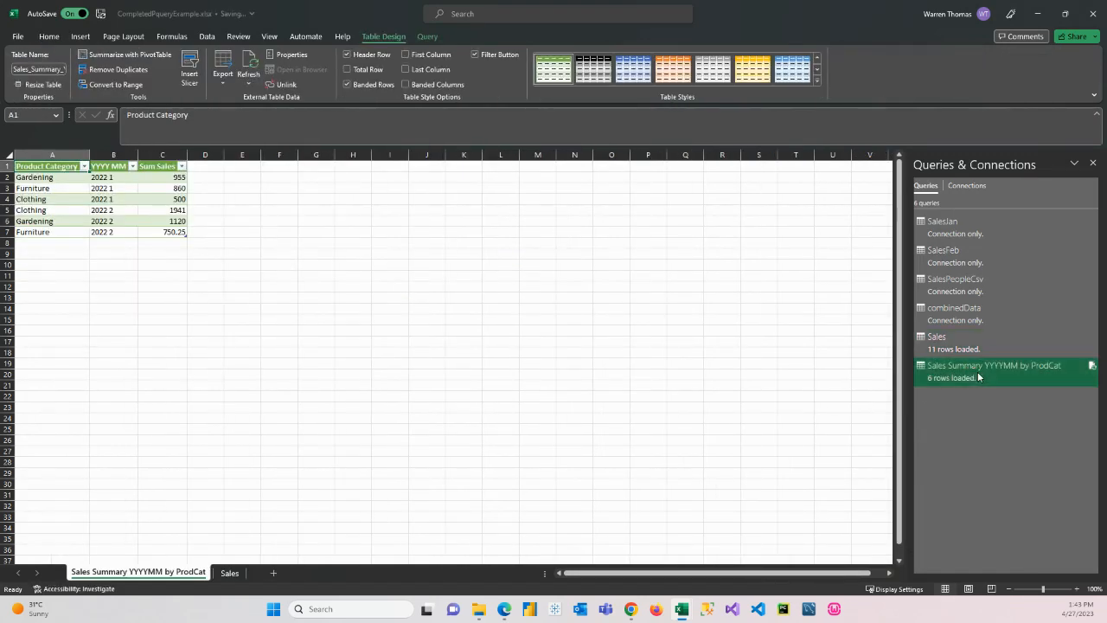
Compare the Sales Summary YYYYMM by ProdCat worksheet with the Sales worksheet
click(229, 573)
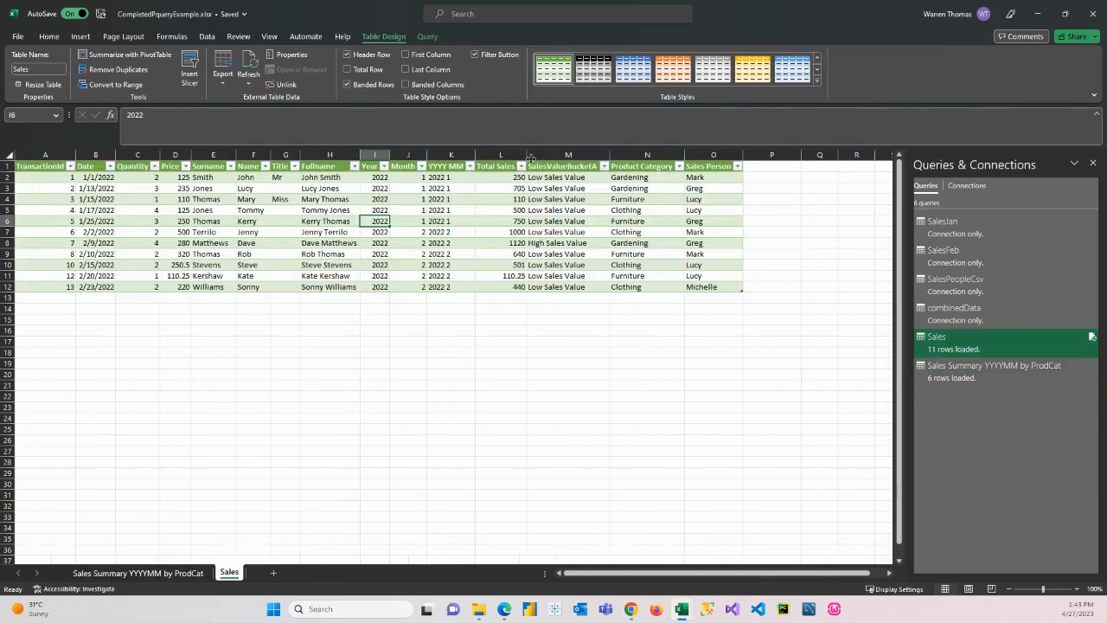
click(138, 572)
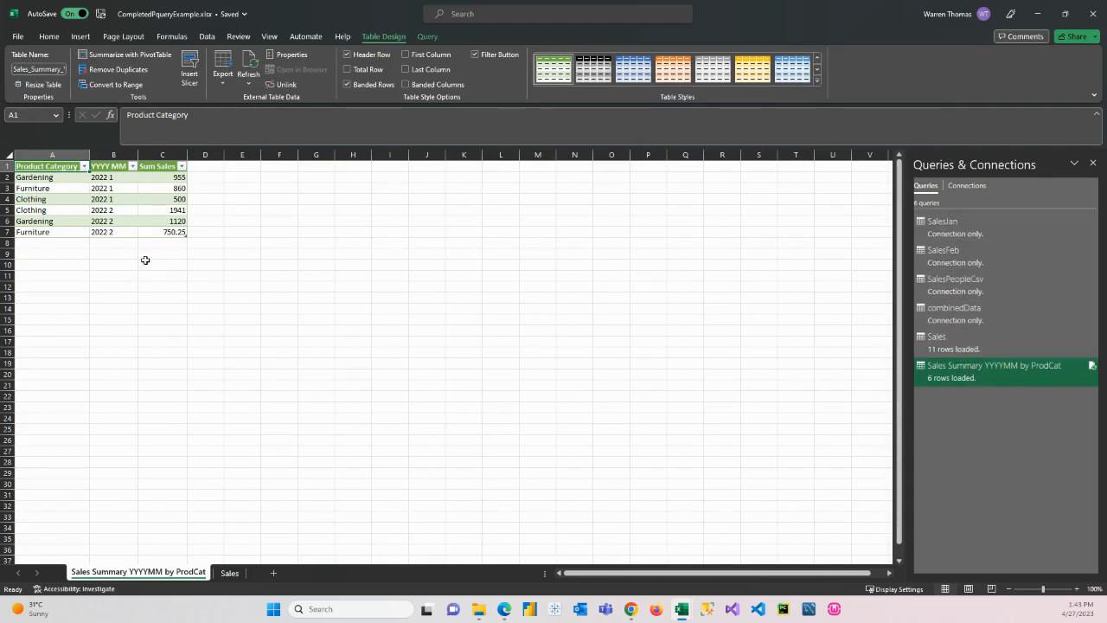
click(229, 572)
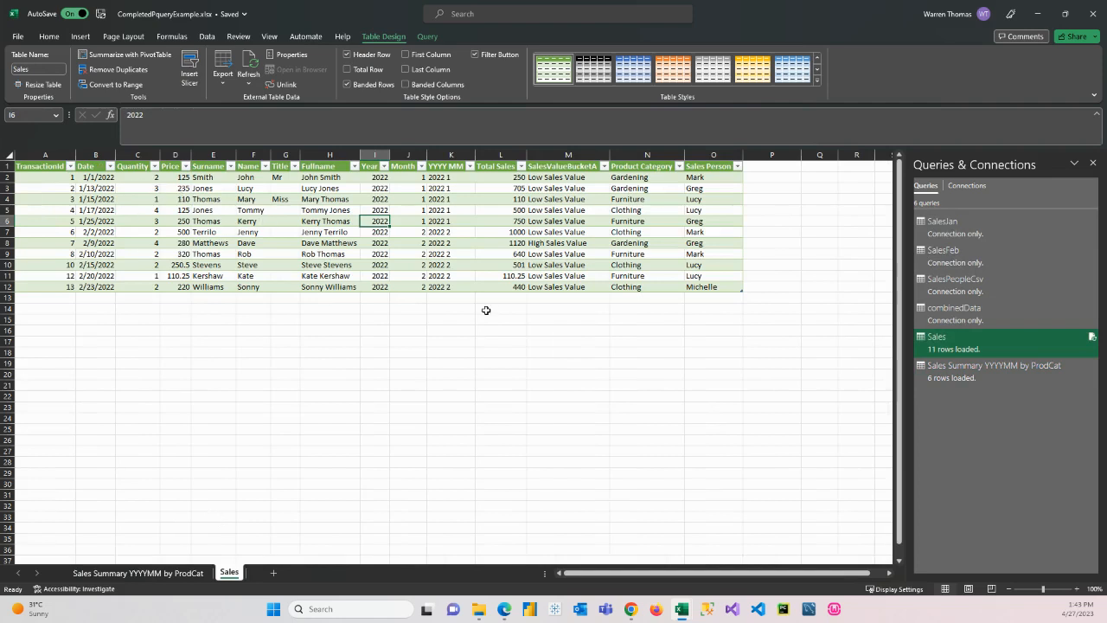